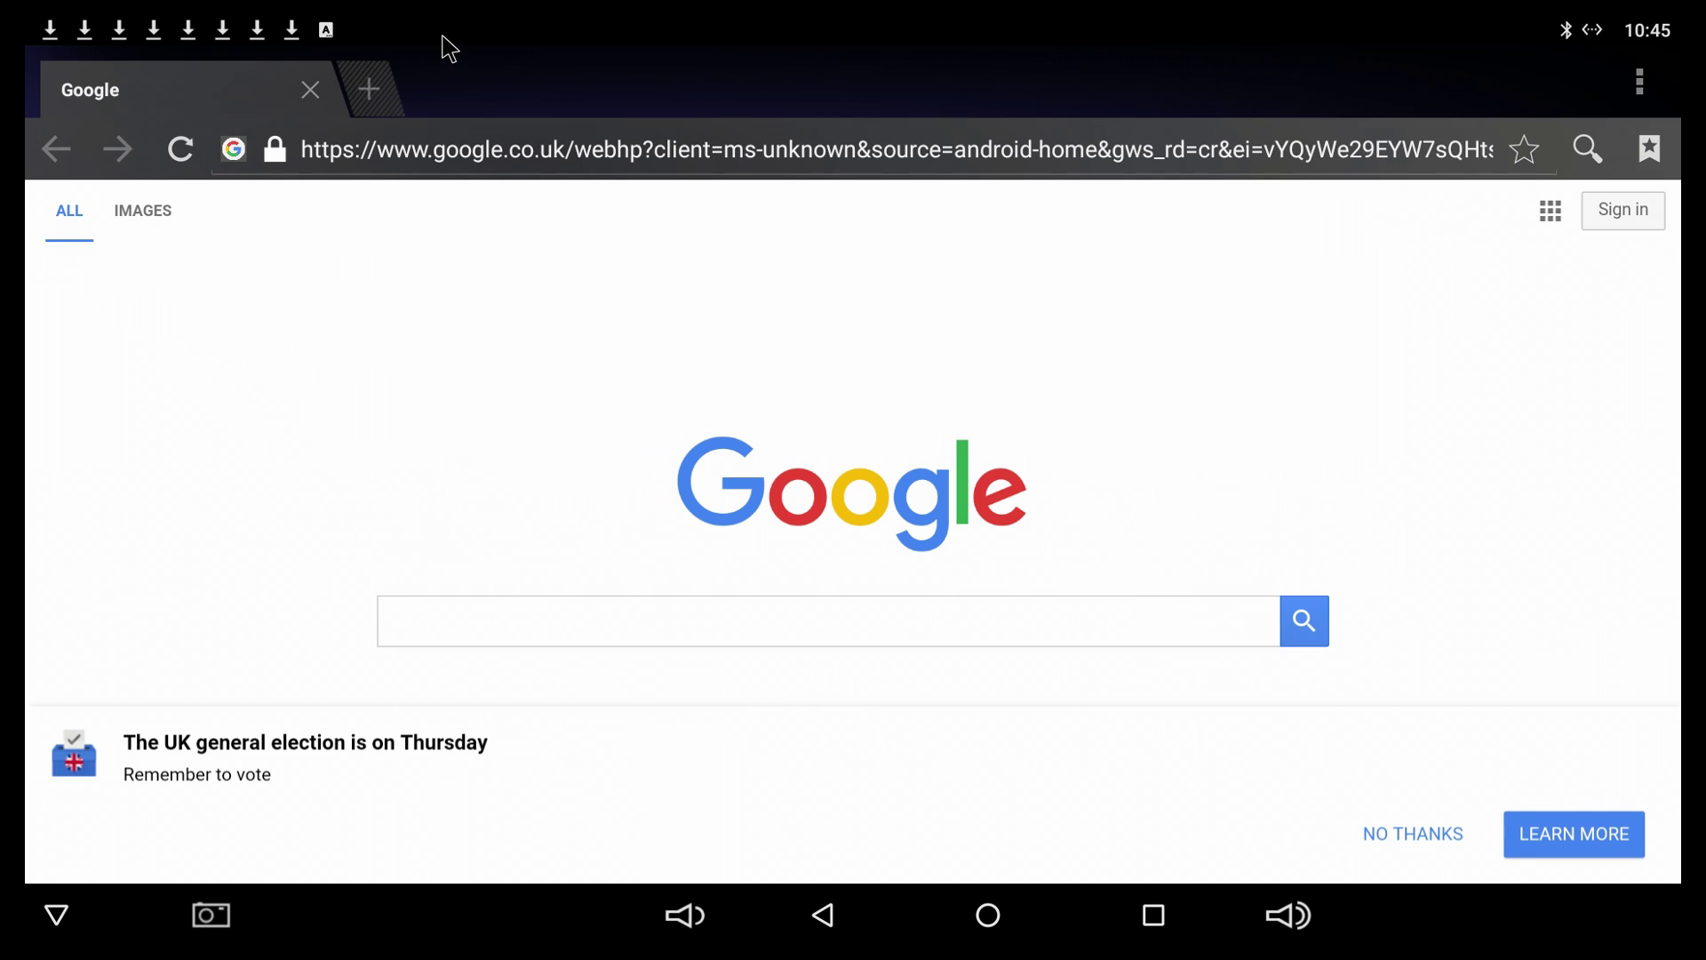
- Pull down the notification shade over the browser to reveal the APK download-complete notifications
drag(446, 48, 417, 930)
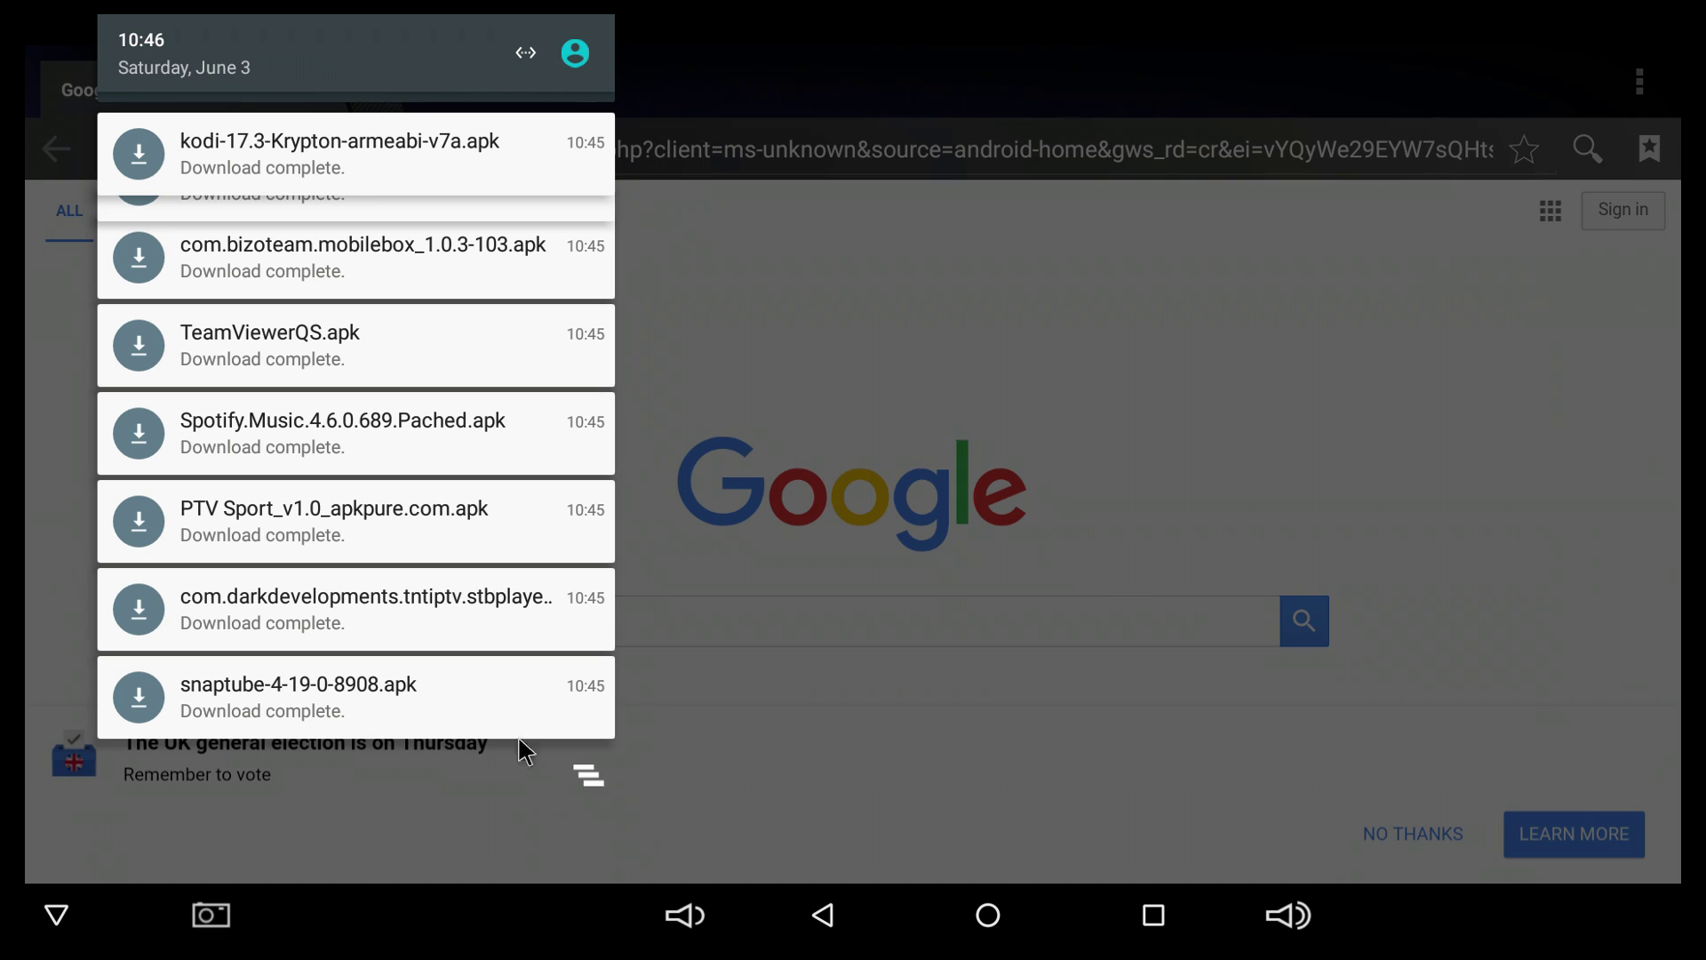
- Swipe away the download notifications for PTV Sport, Spotify, TeamViewerQS, com.bizoteam, AutoStarter, snaptube and kodi
click(177, 627)
drag(178, 627, 1182, 547)
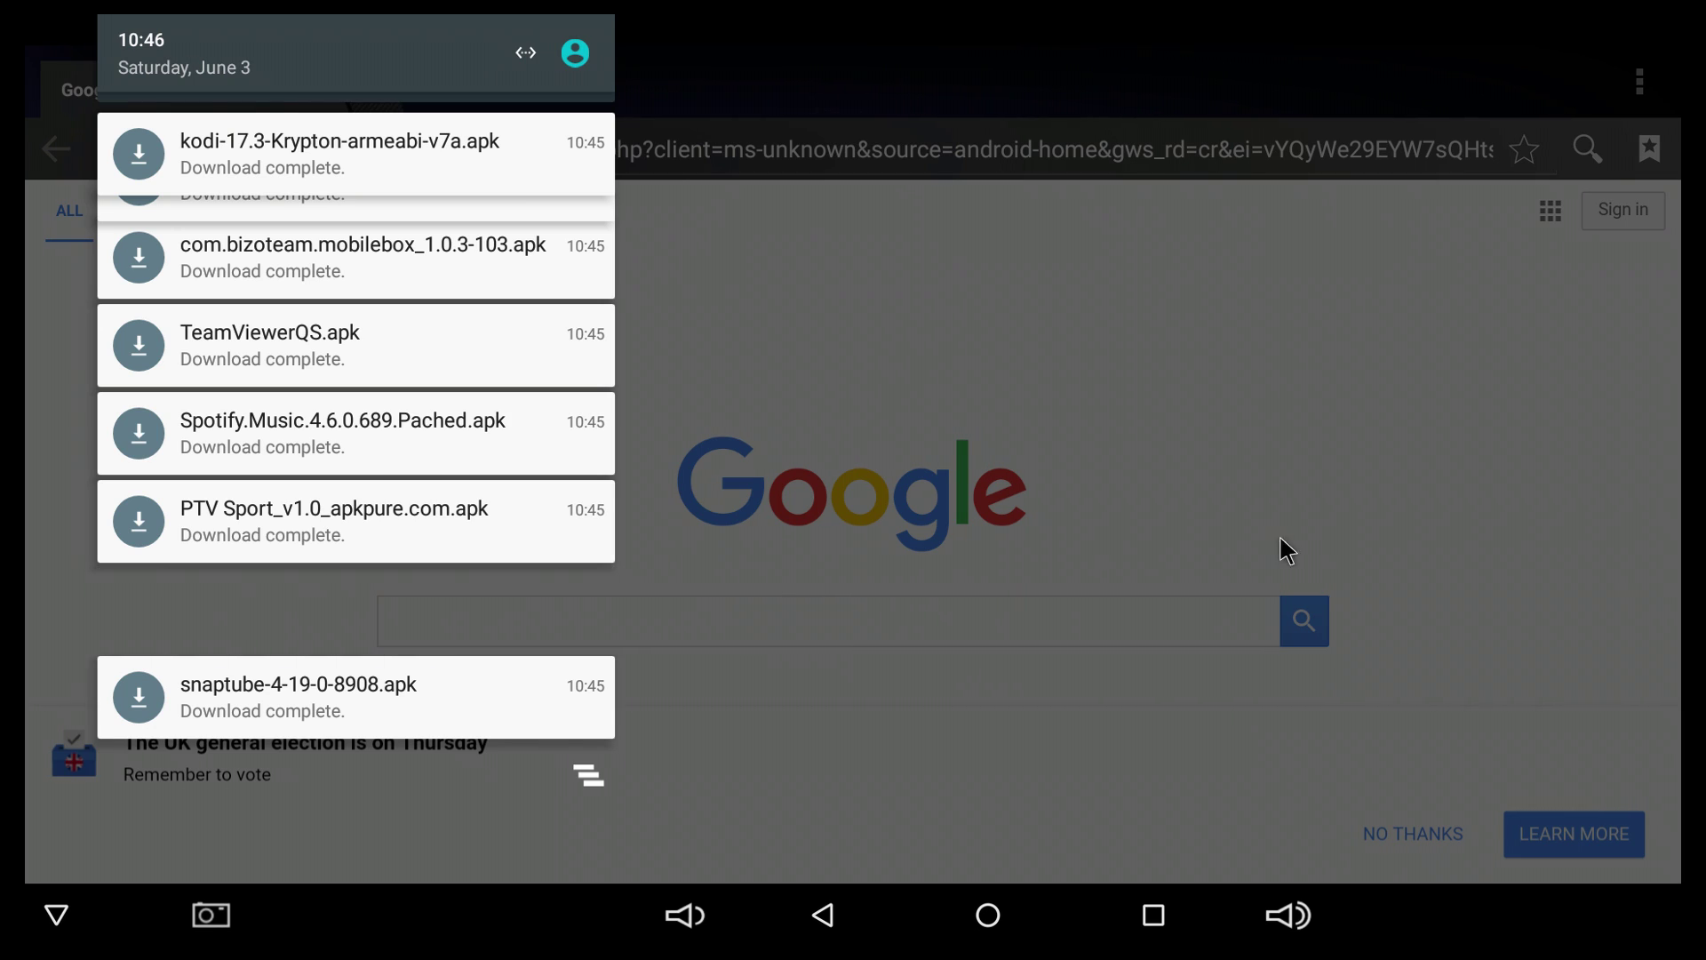
drag(449, 572, 328, 572)
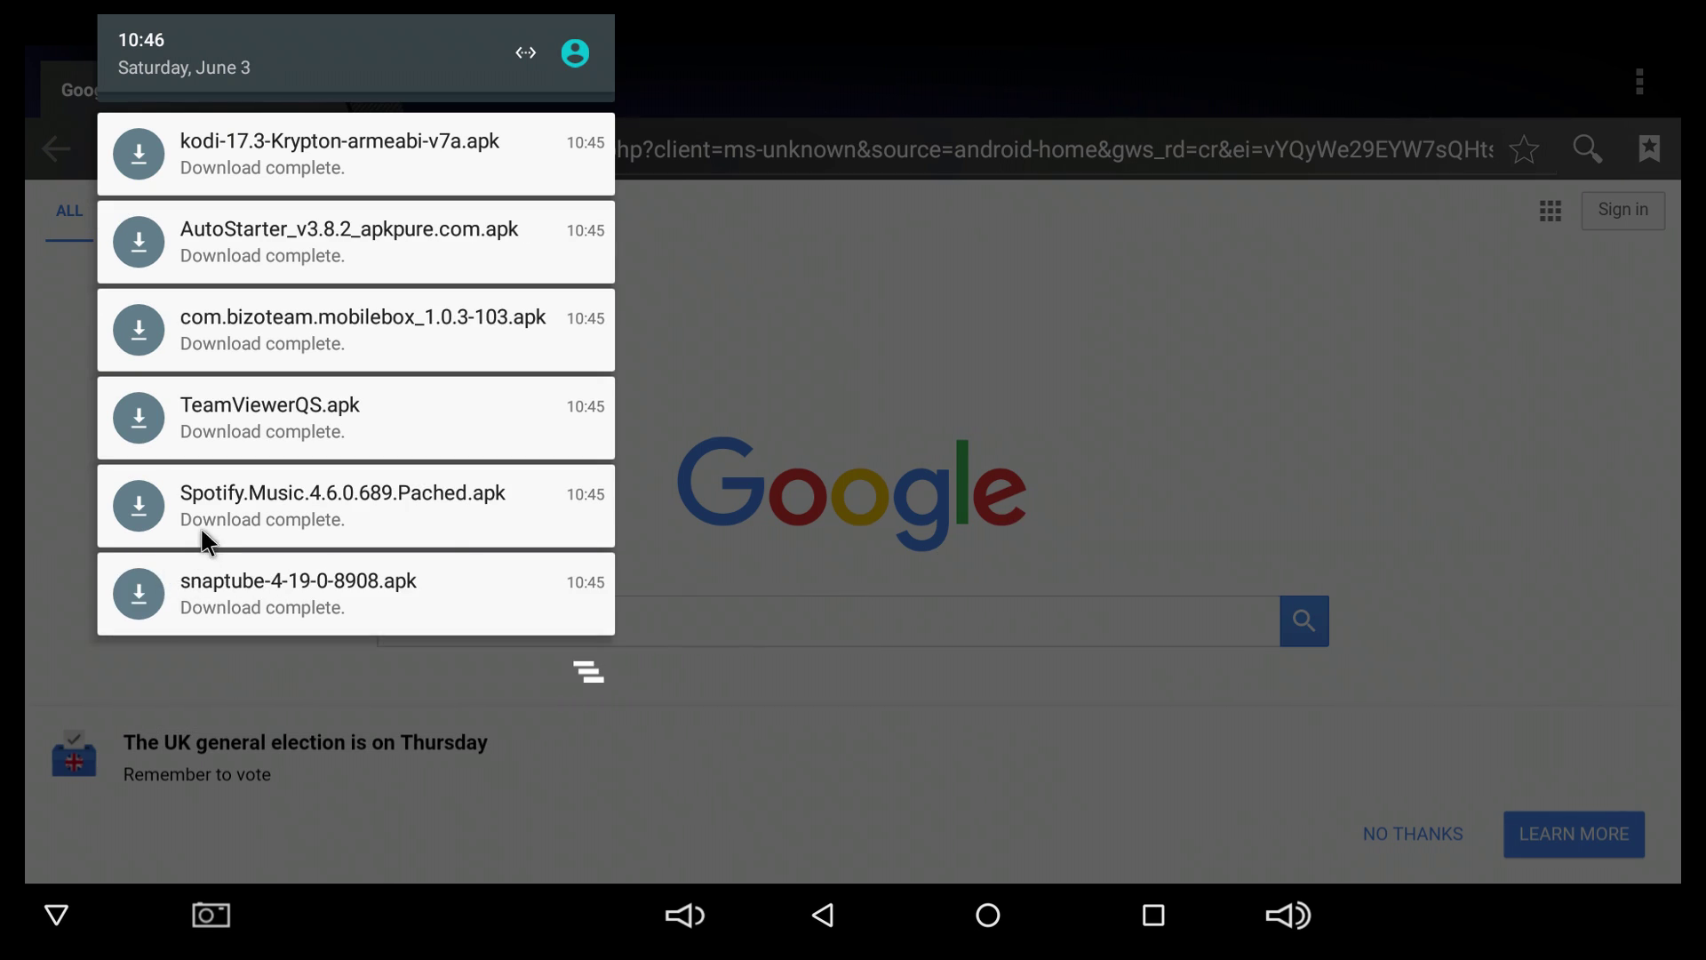
drag(209, 537, 1246, 504)
drag(240, 437, 578, 423)
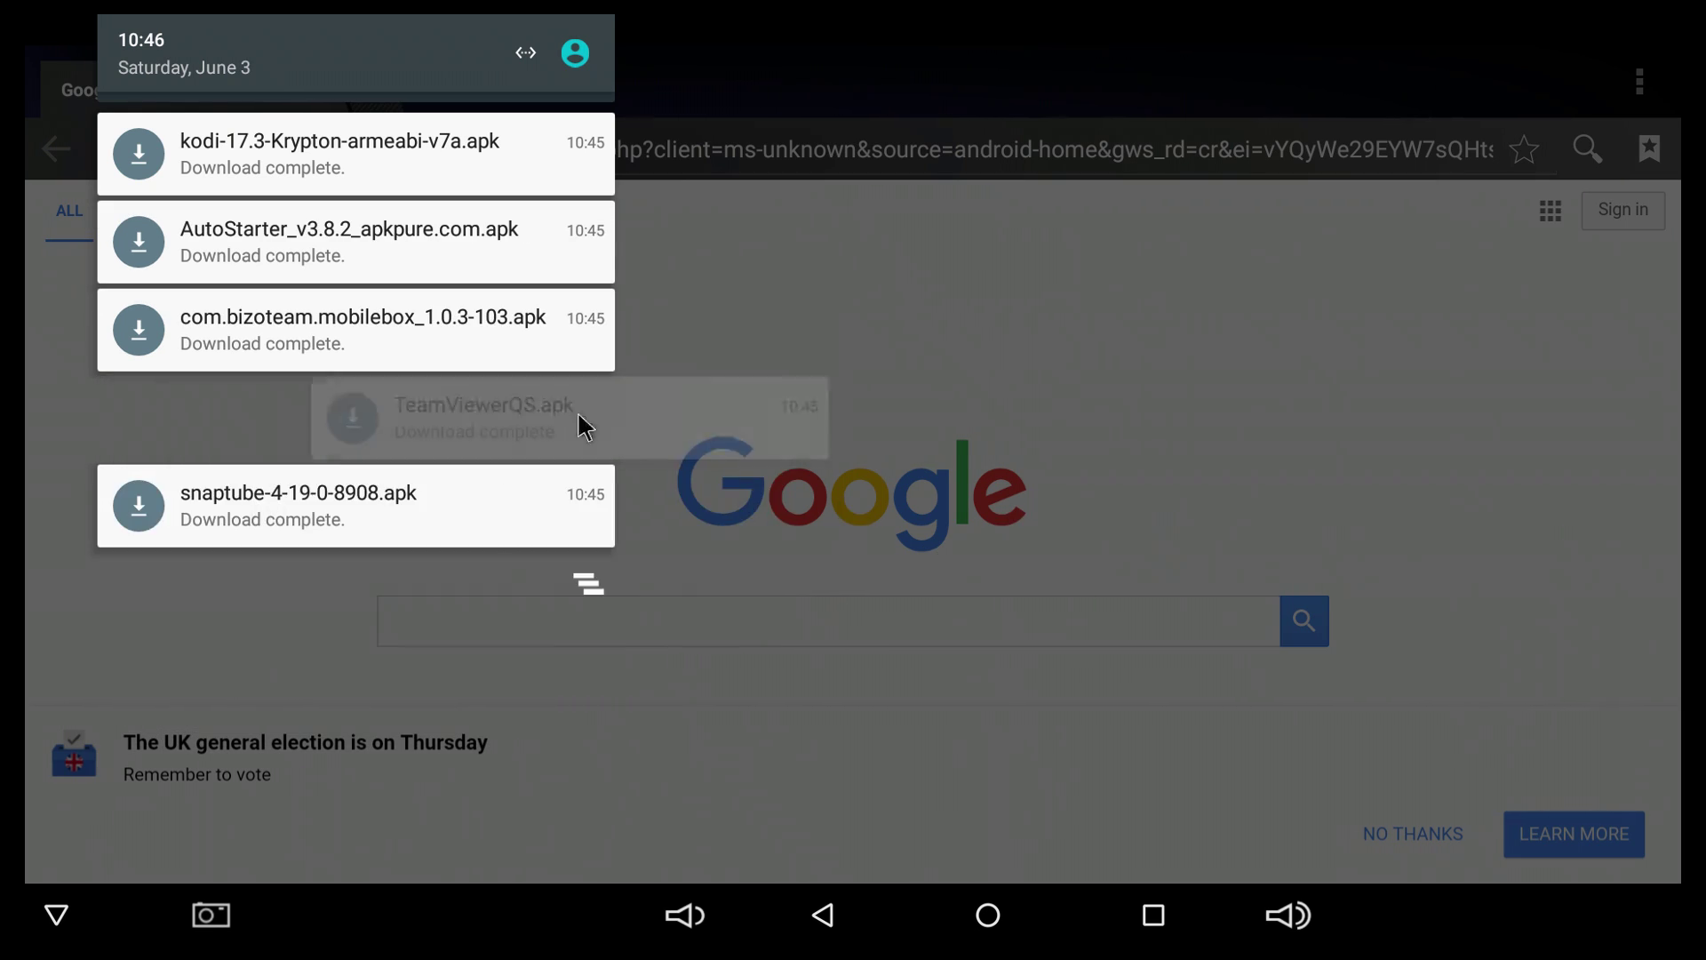
drag(214, 326, 929, 327)
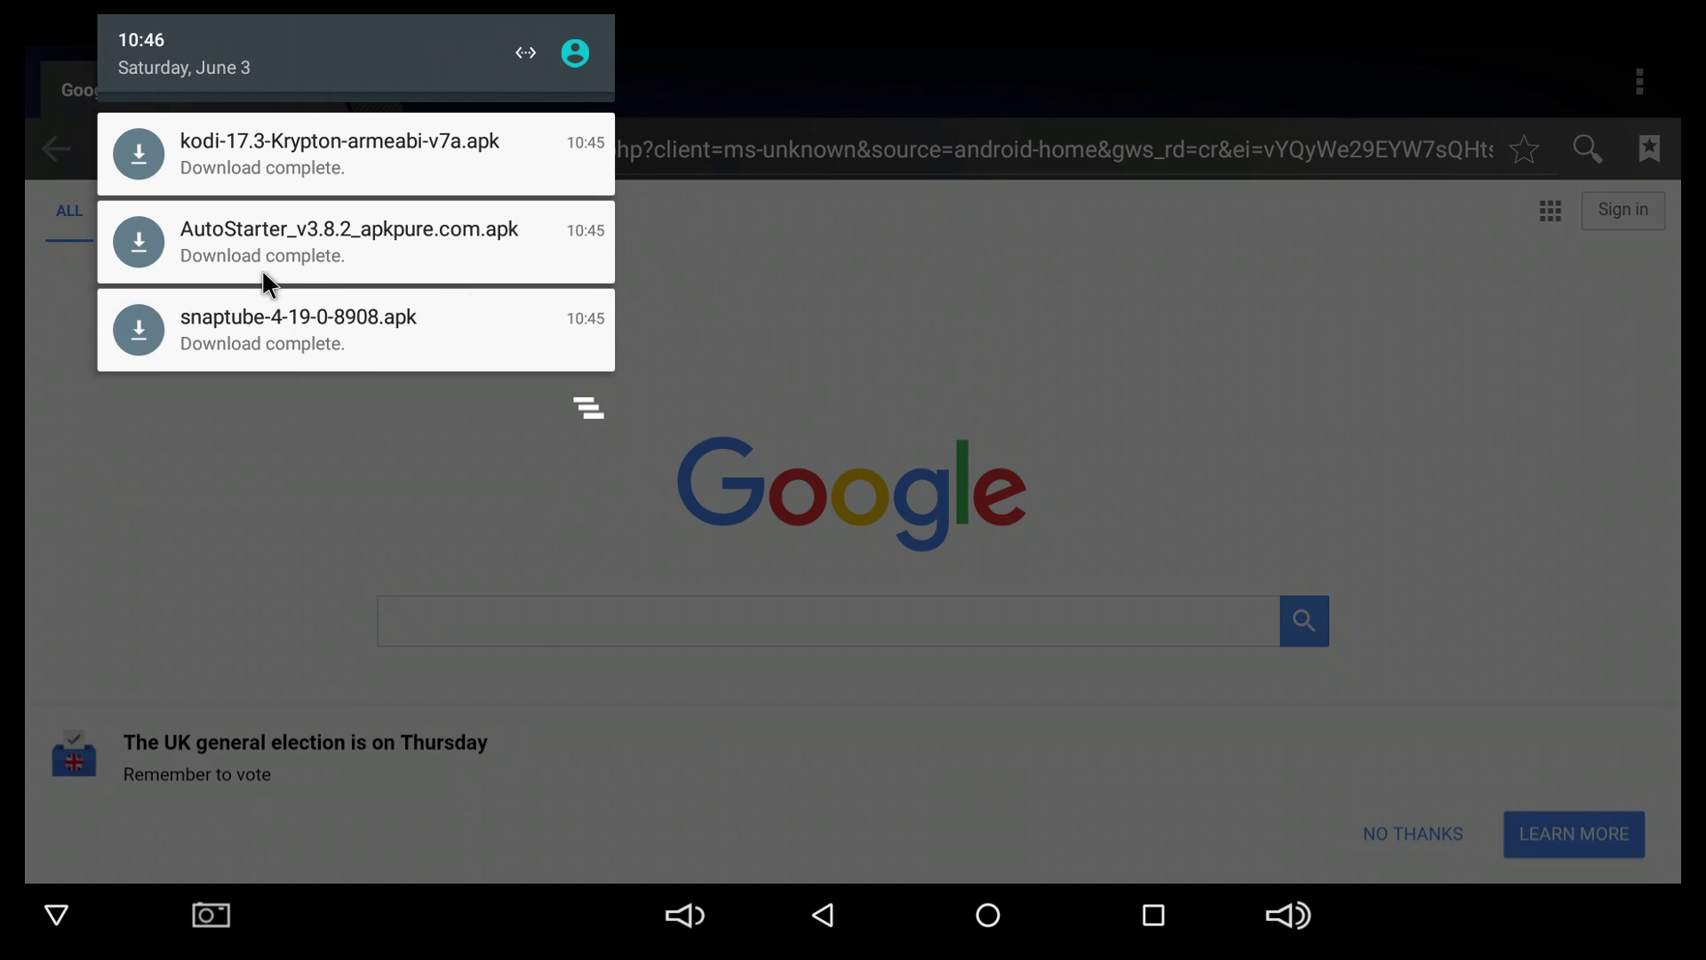
drag(601, 277, 977, 281)
drag(407, 263, 1258, 259)
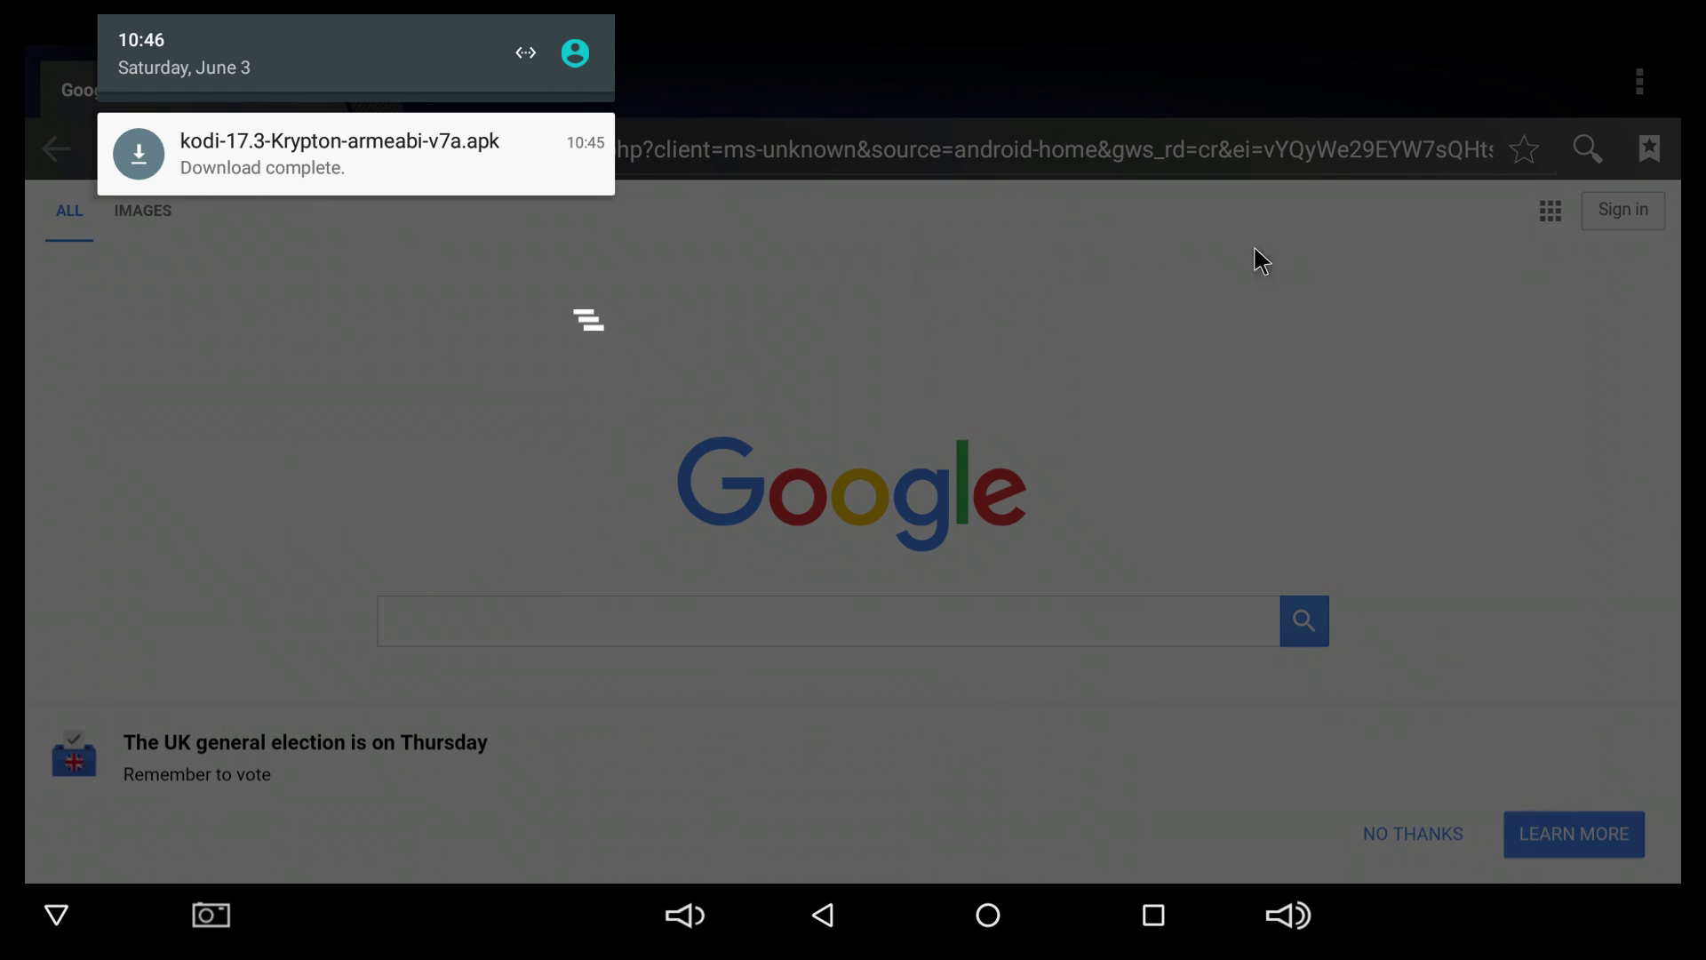
drag(351, 160, 1216, 163)
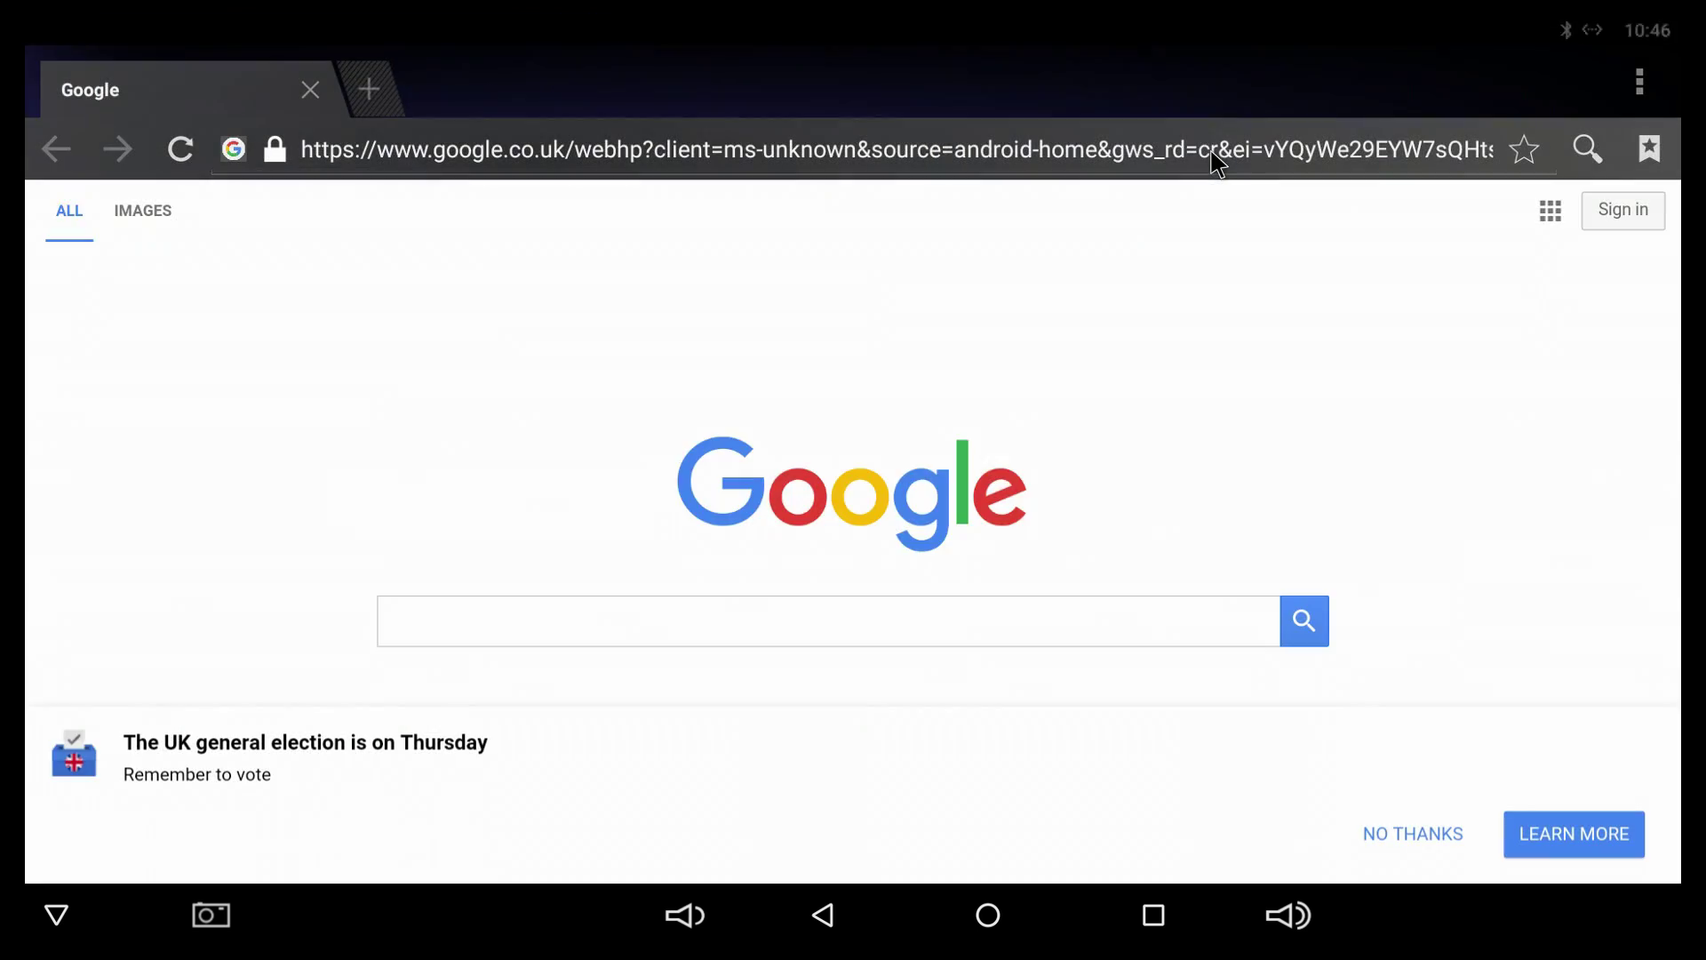